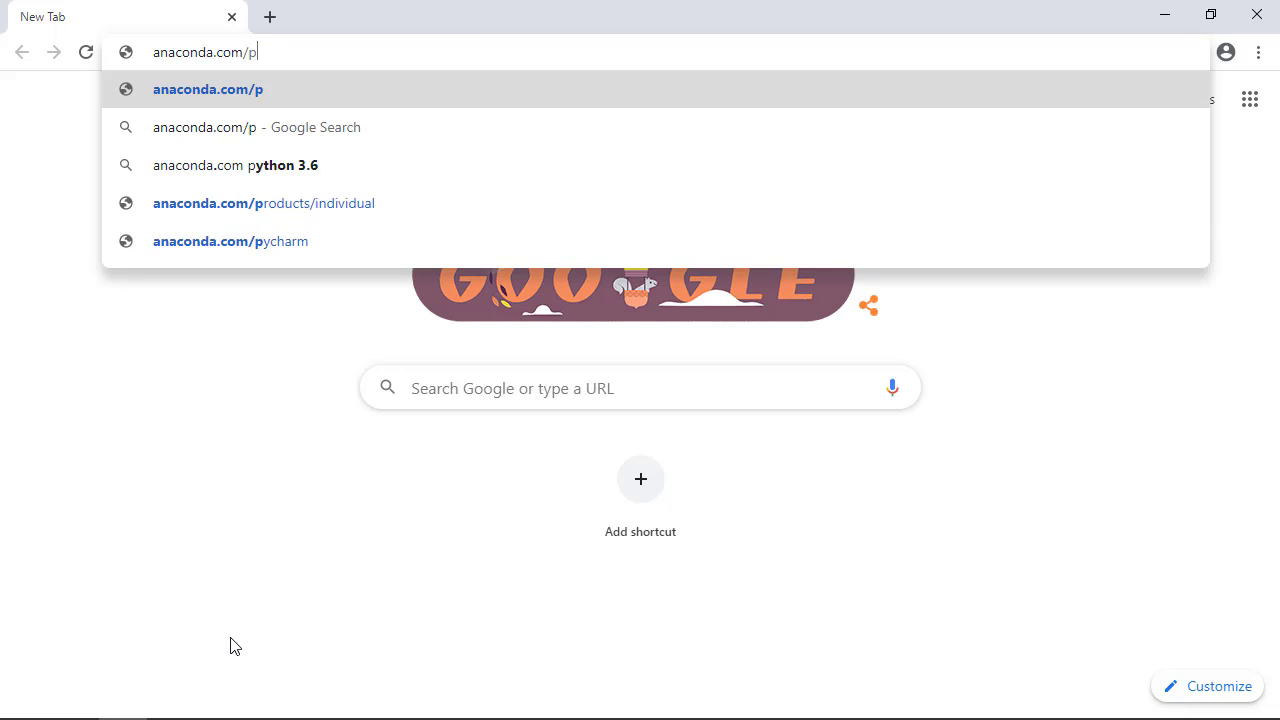
- Open anaconda.com/products/individual and download the Windows 64-Bit Graphical Installer for Python 3.8
text(vidual)
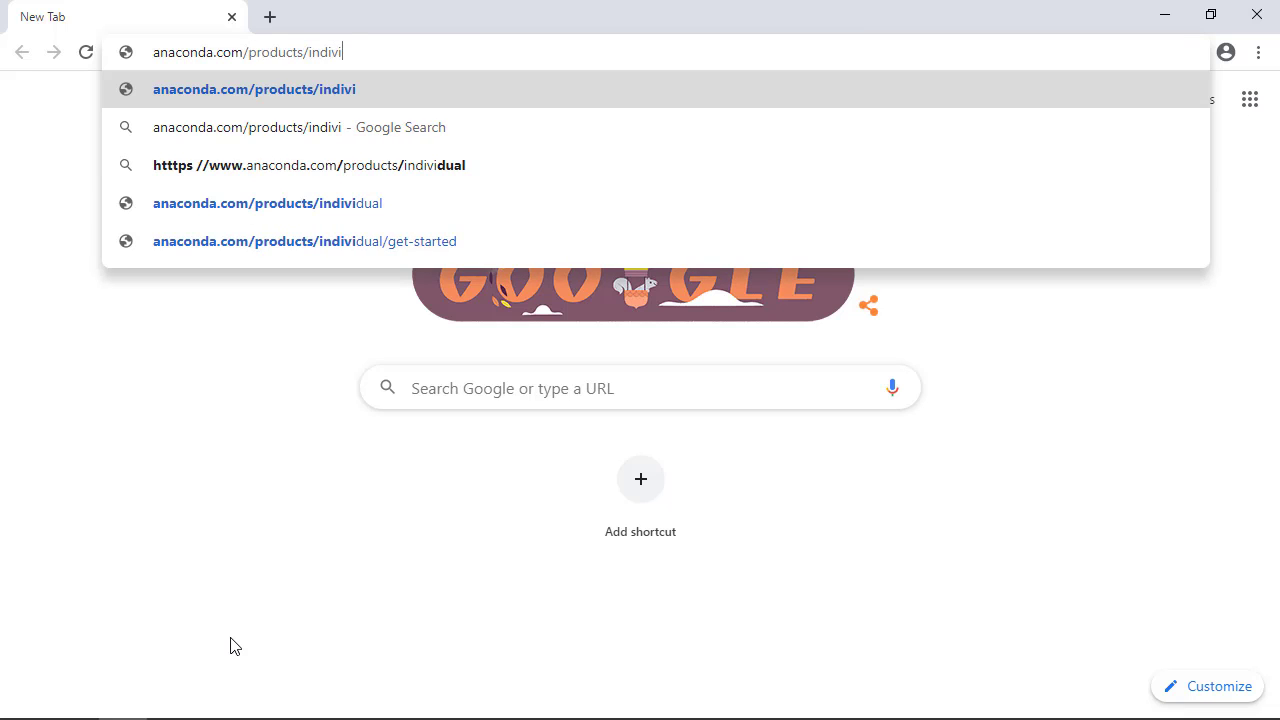
key(Return)
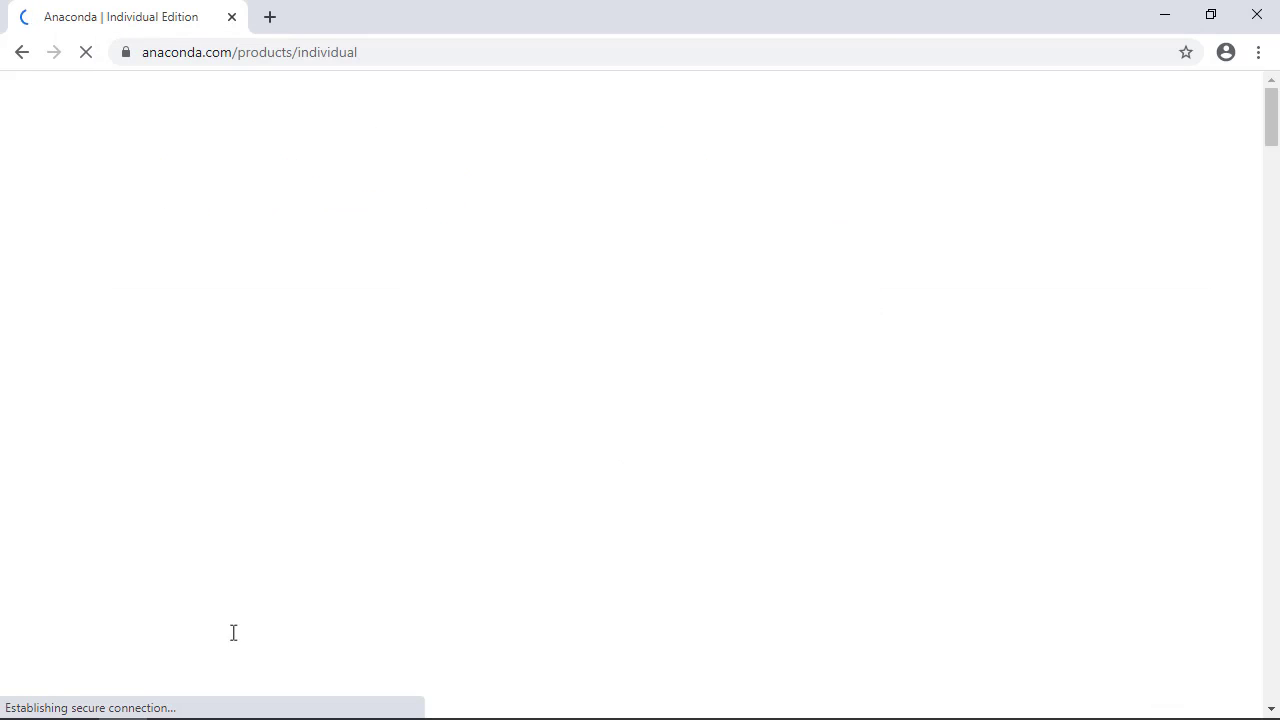
scroll(295, 380, down, 3)
scroll(295, 380, down, 1)
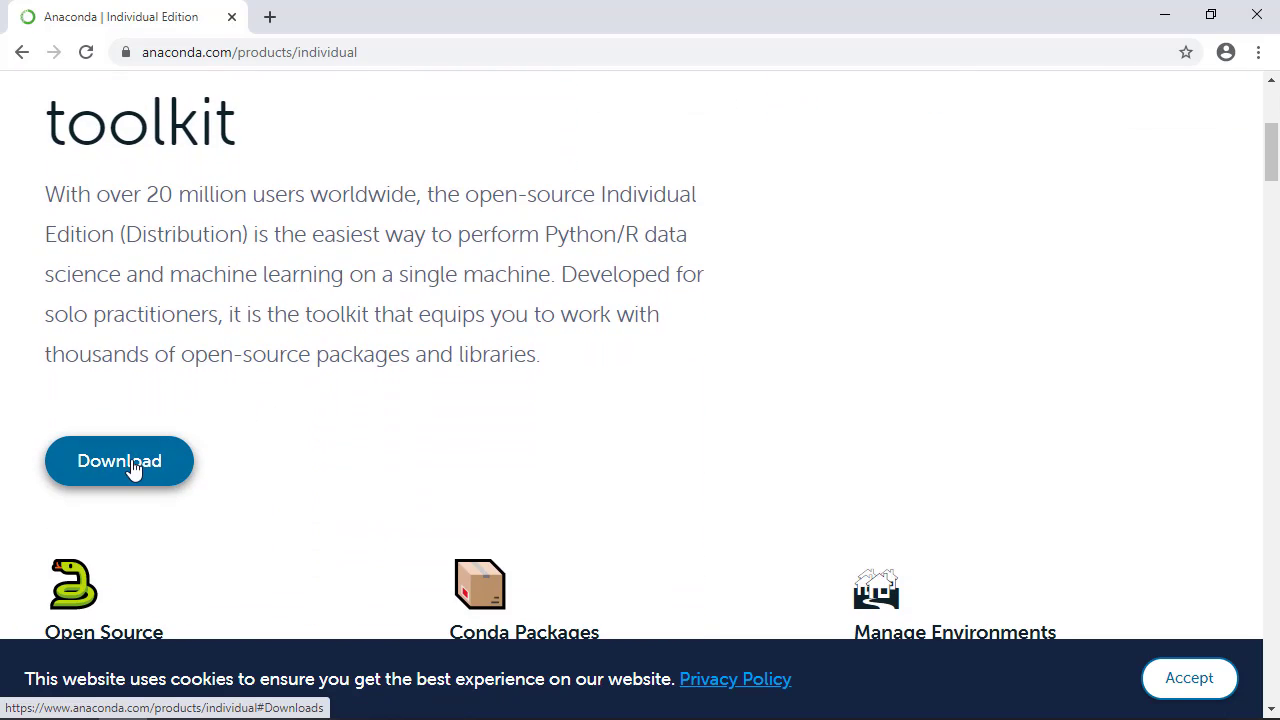
click(133, 465)
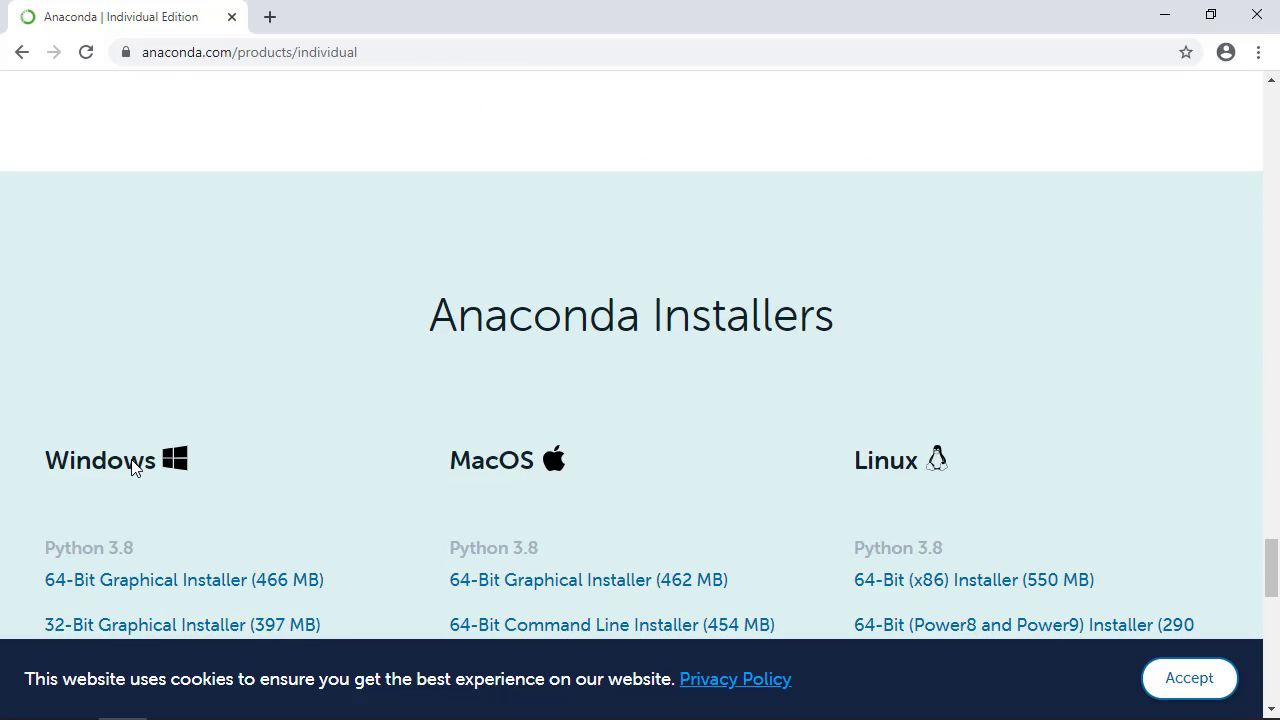
scroll(133, 466, down, 2)
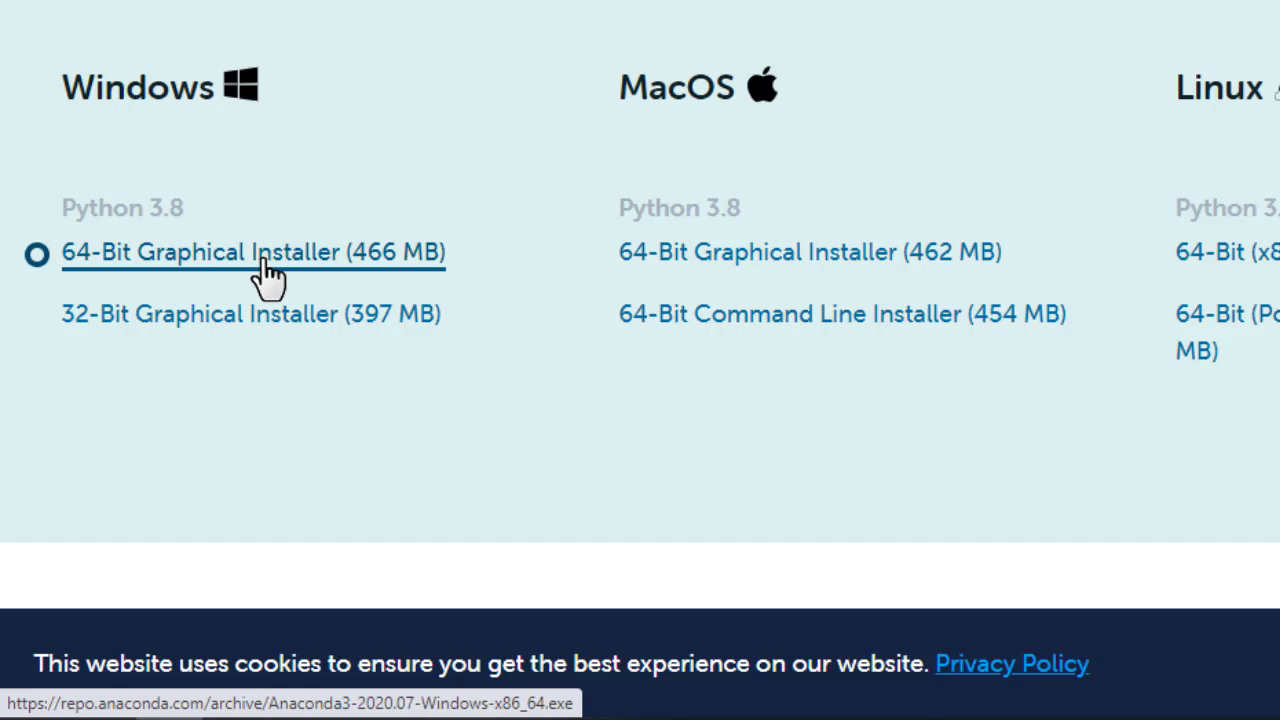
click(327, 256)
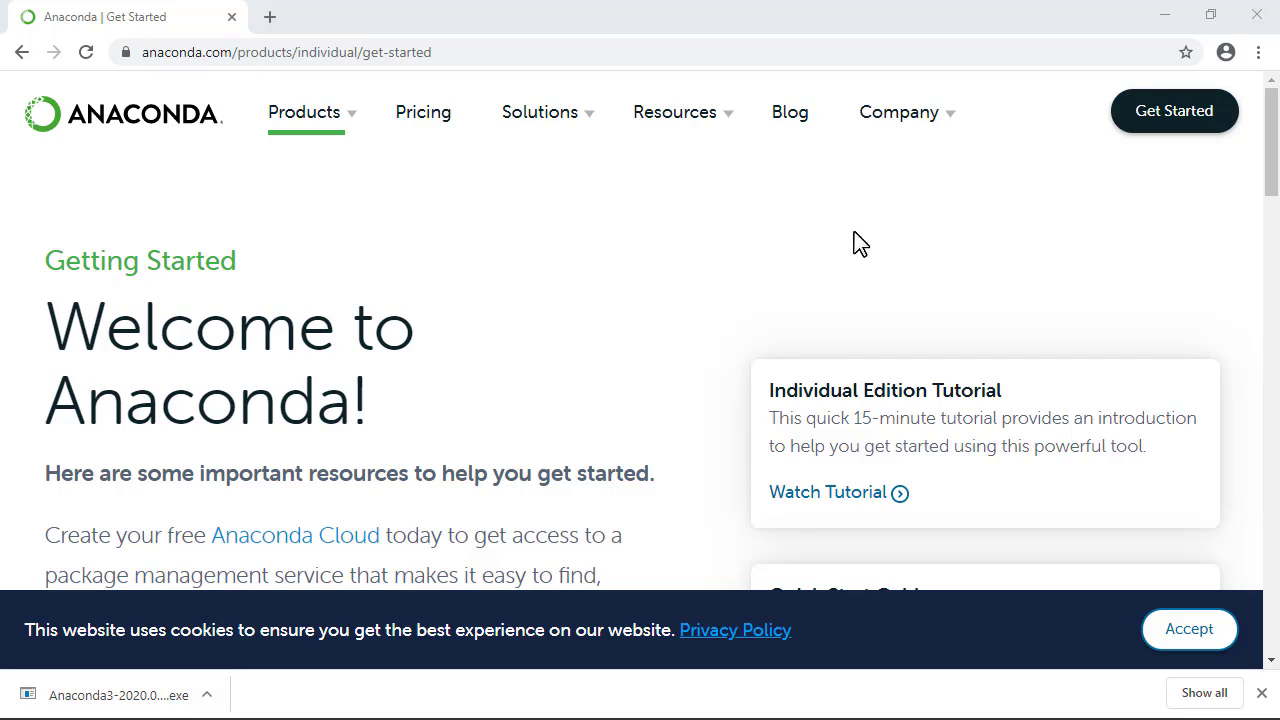
- Minimize the browser and run the Anaconda3-2020.07-Windows-x86_64 installer from the Downloads folder
click(1165, 17)
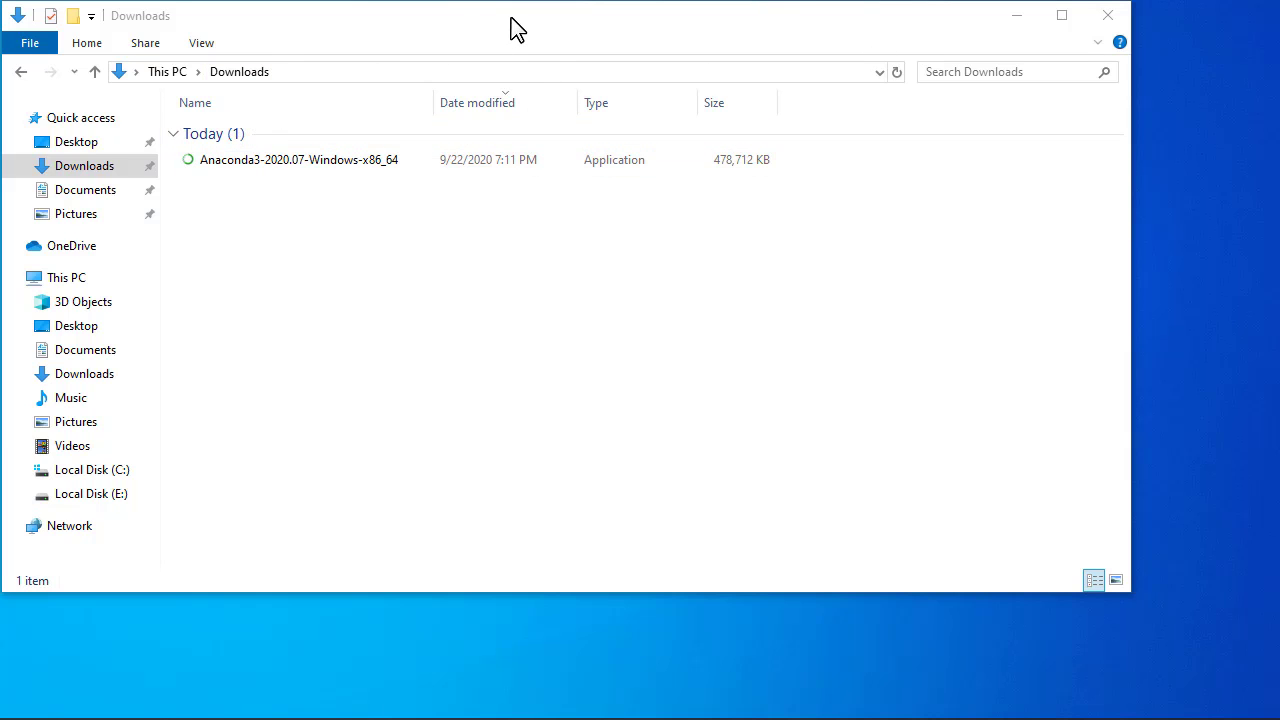
drag(517, 29, 591, 44)
click(423, 175)
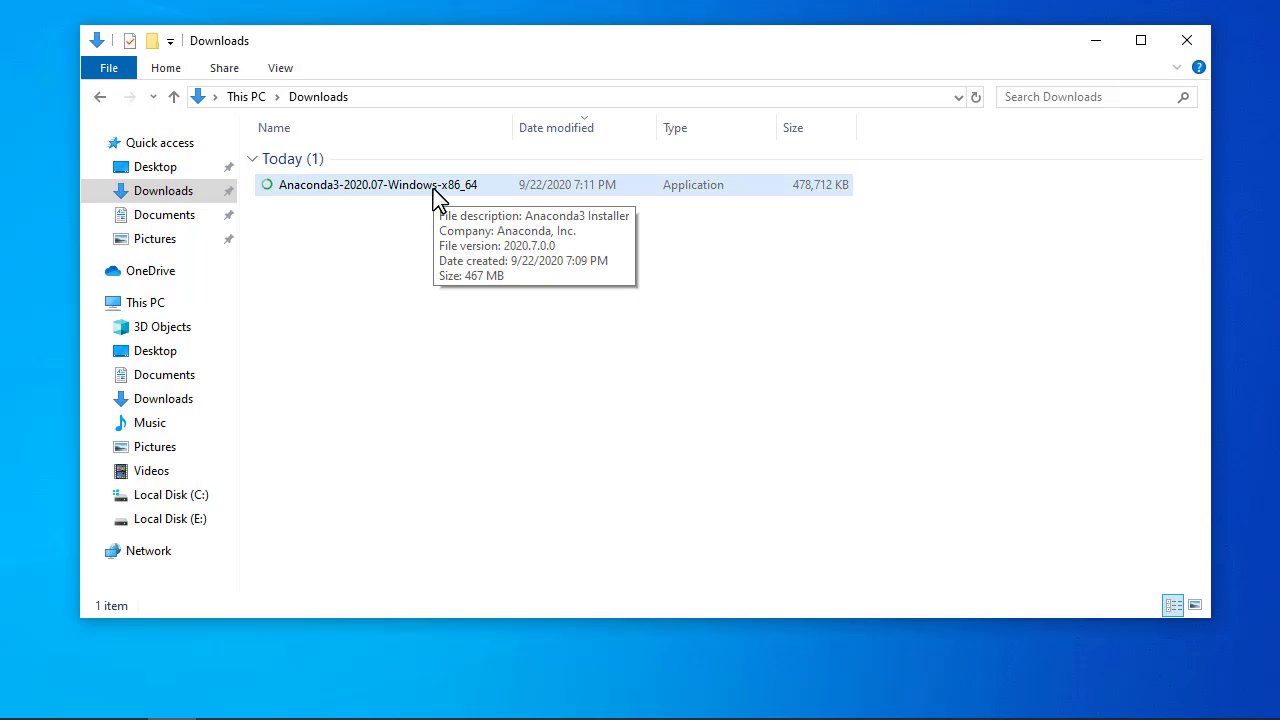
double_click(433, 193)
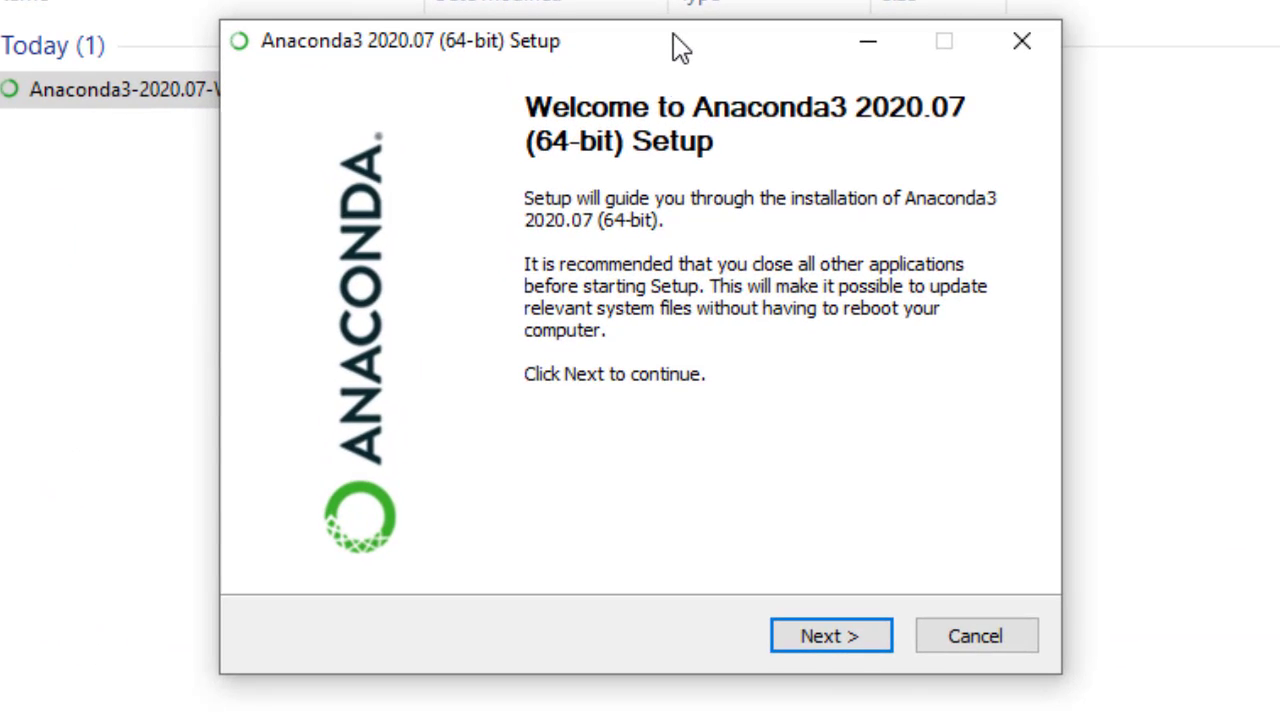
- Start the Anaconda3 setup, go through the license agreement to its end and accept it
click(835, 645)
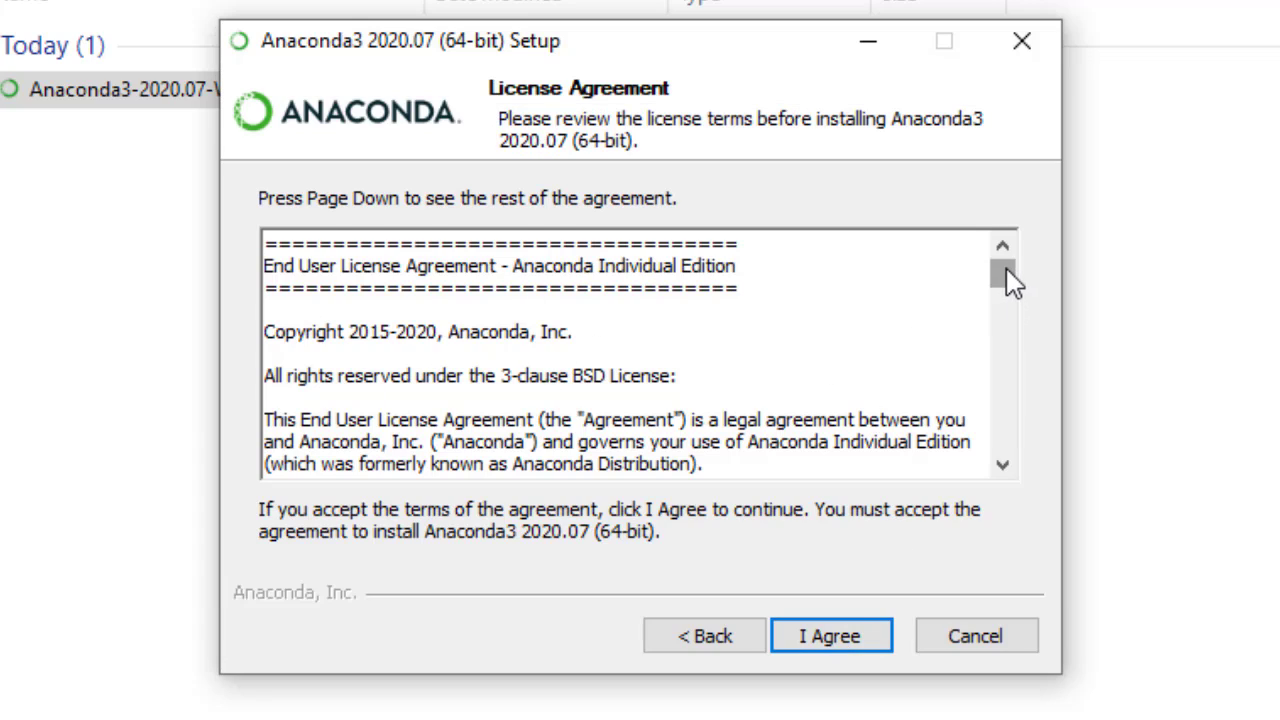
drag(1006, 270, 1009, 443)
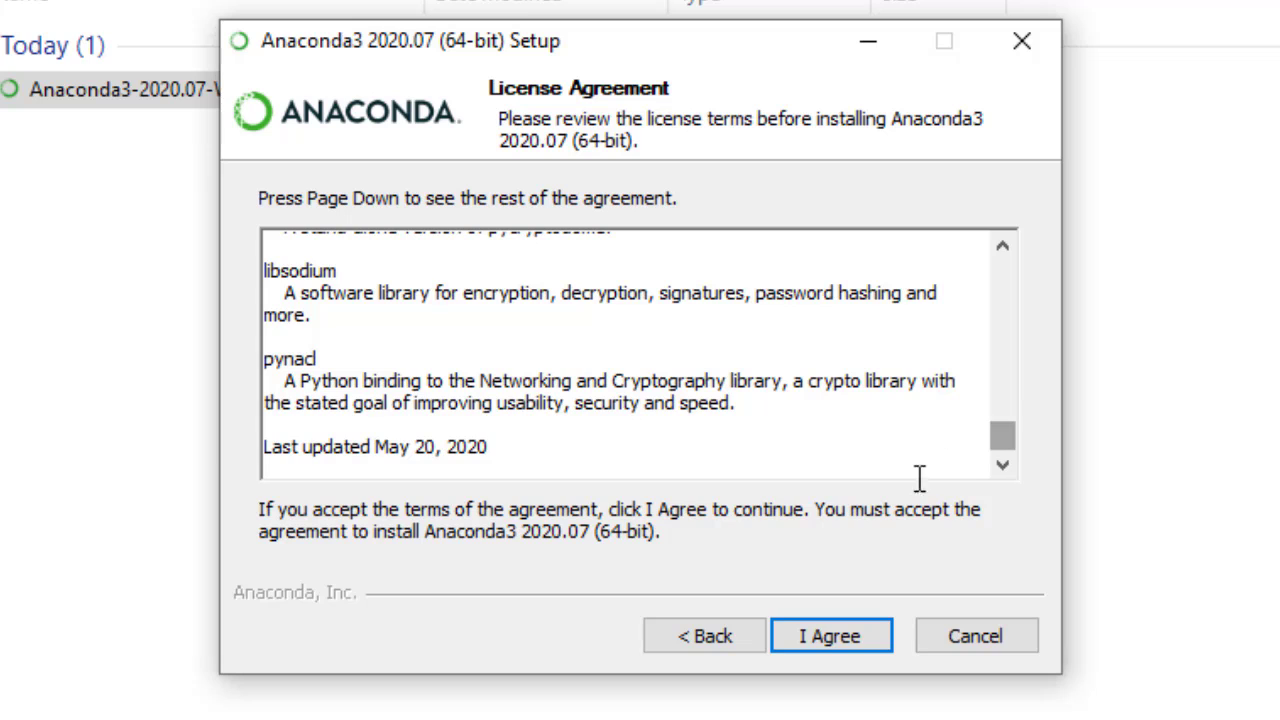
click(852, 645)
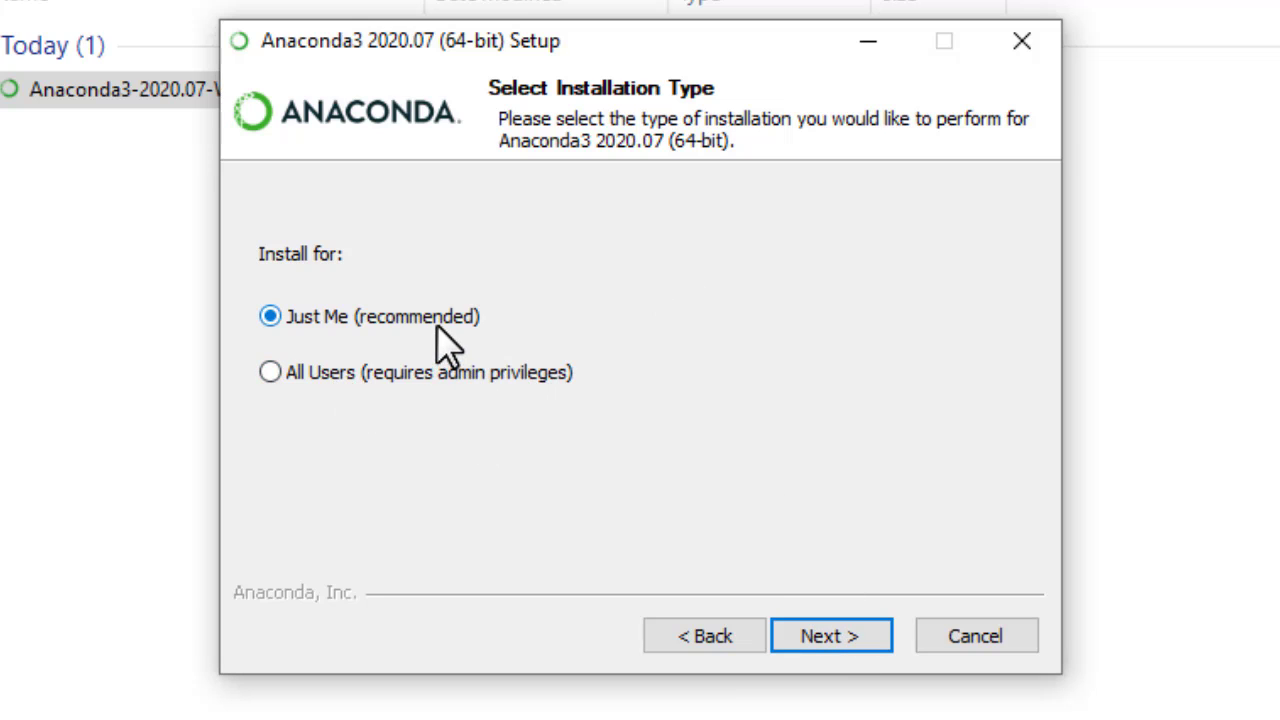
- Install Anaconda3 for Just Me in the default destination folder, registered as the default Python 3.8 and not added to PATH
click(846, 648)
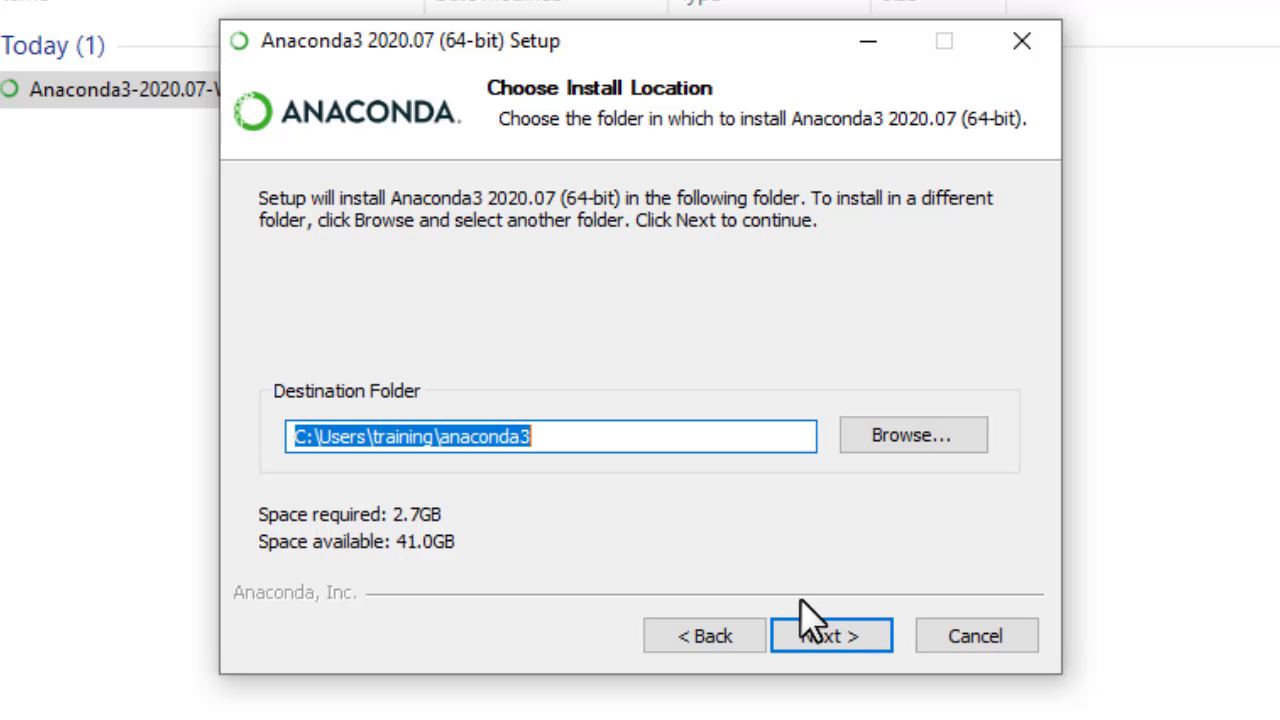
click(830, 636)
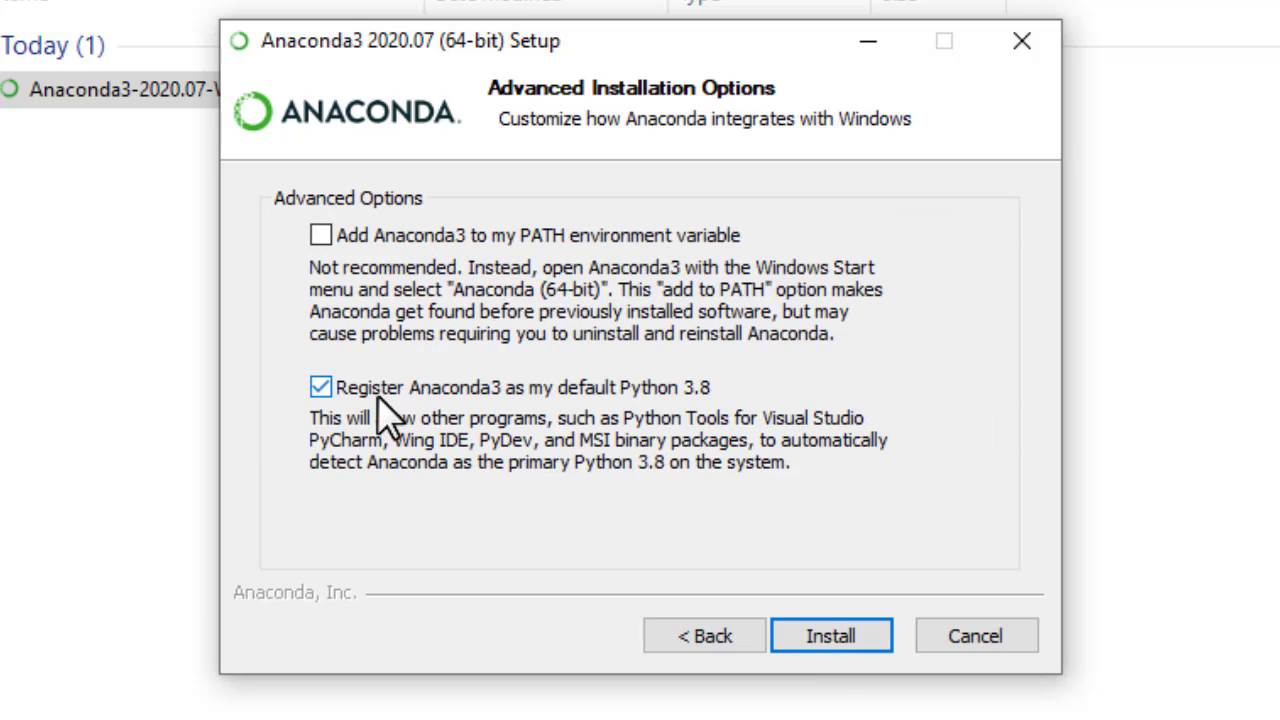
click(838, 651)
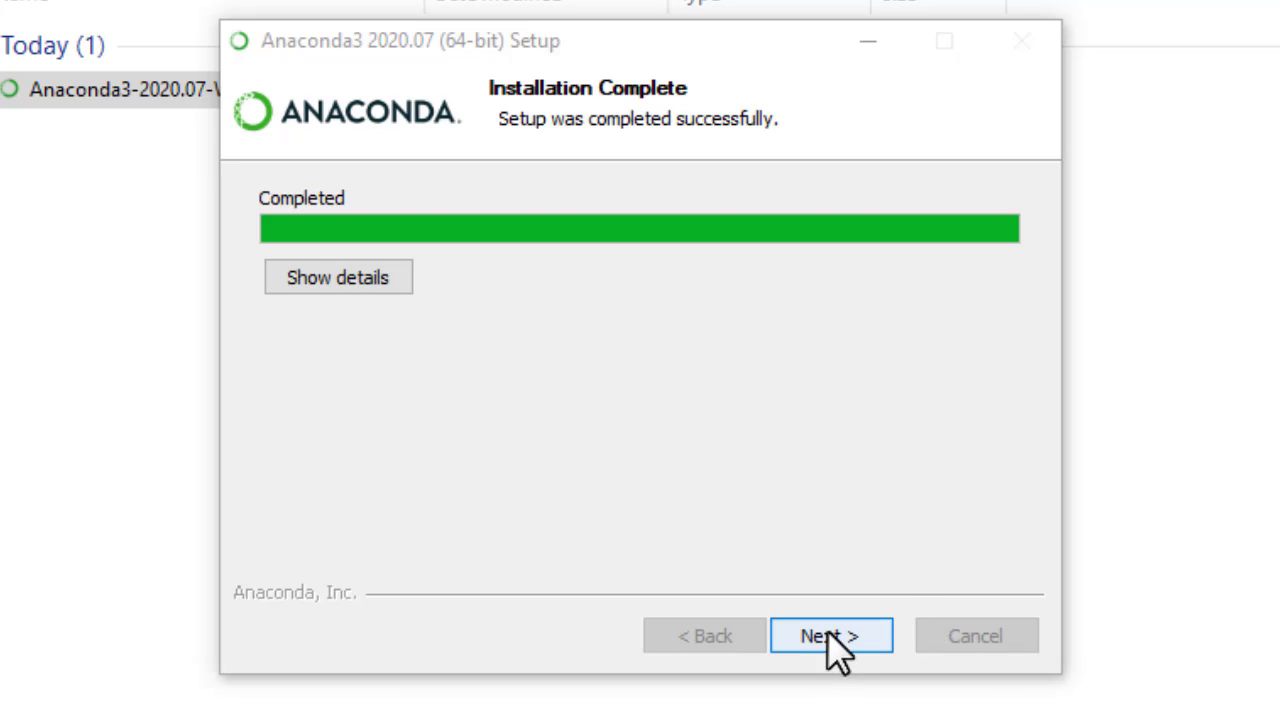
- Finish the Anaconda3 setup with the Individual Edition Tutorial and Learn More About Anaconda options turned off
click(828, 634)
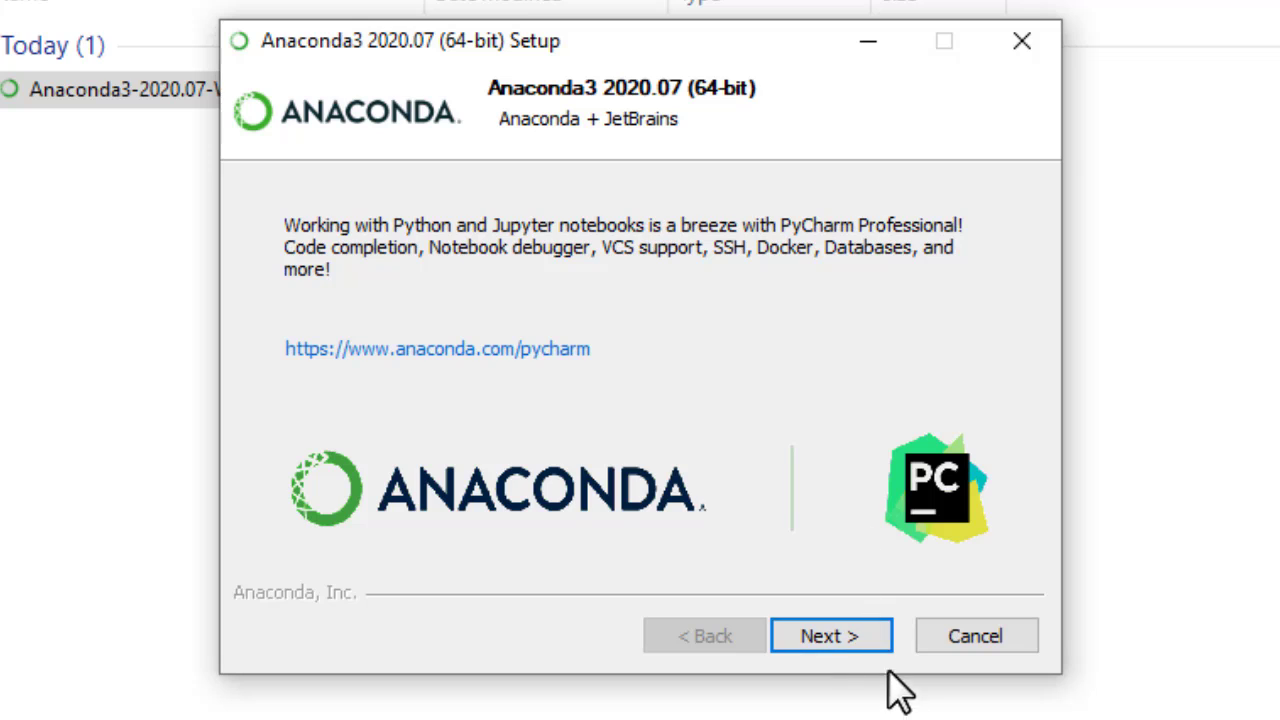
click(846, 634)
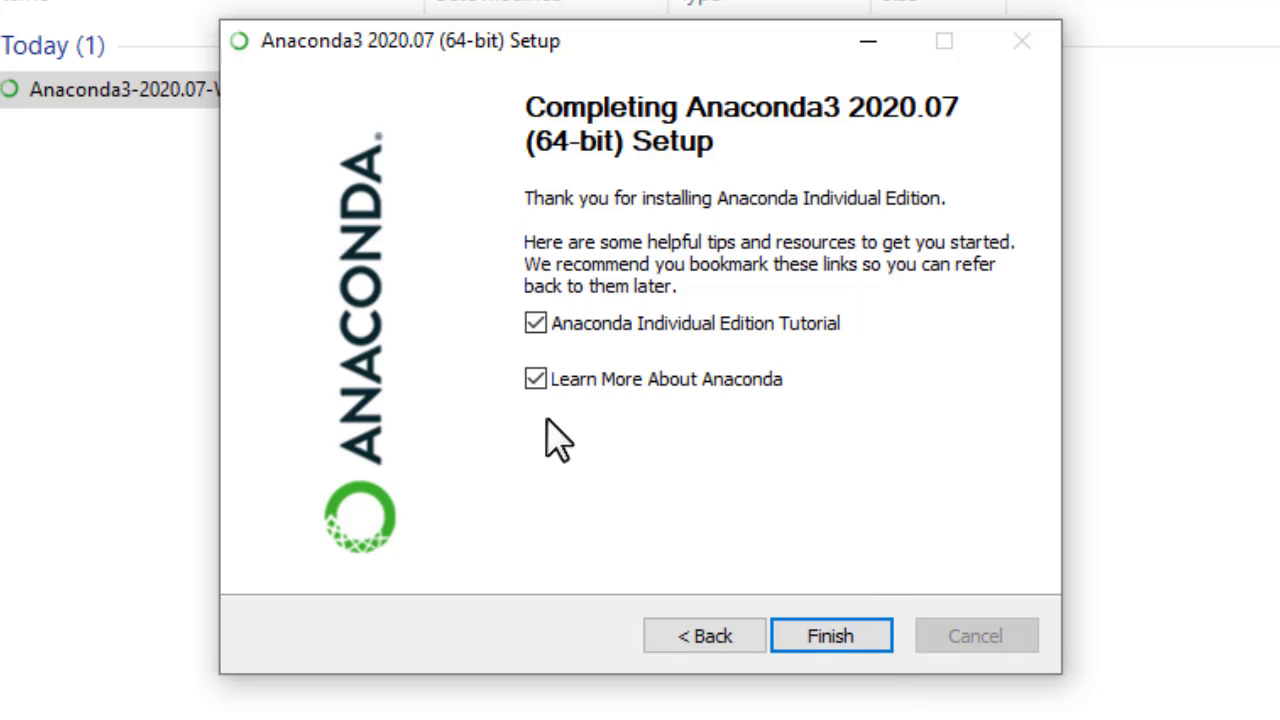
click(535, 322)
click(534, 380)
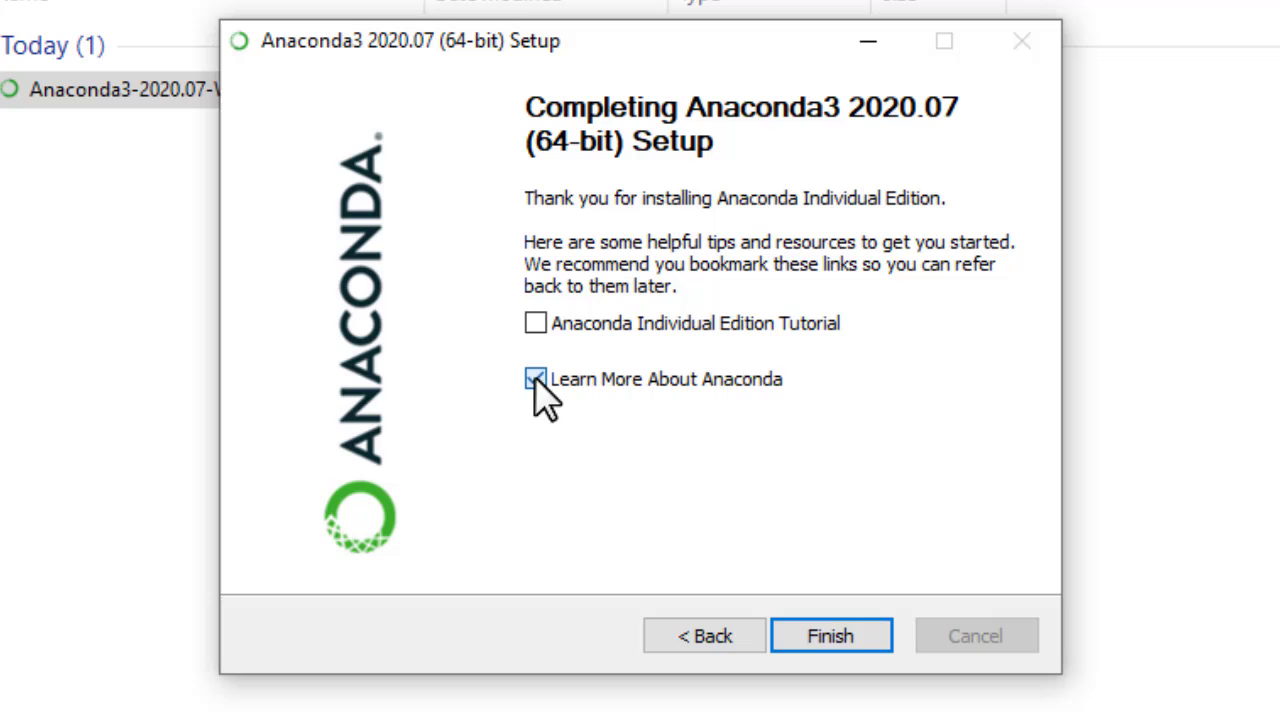
click(849, 630)
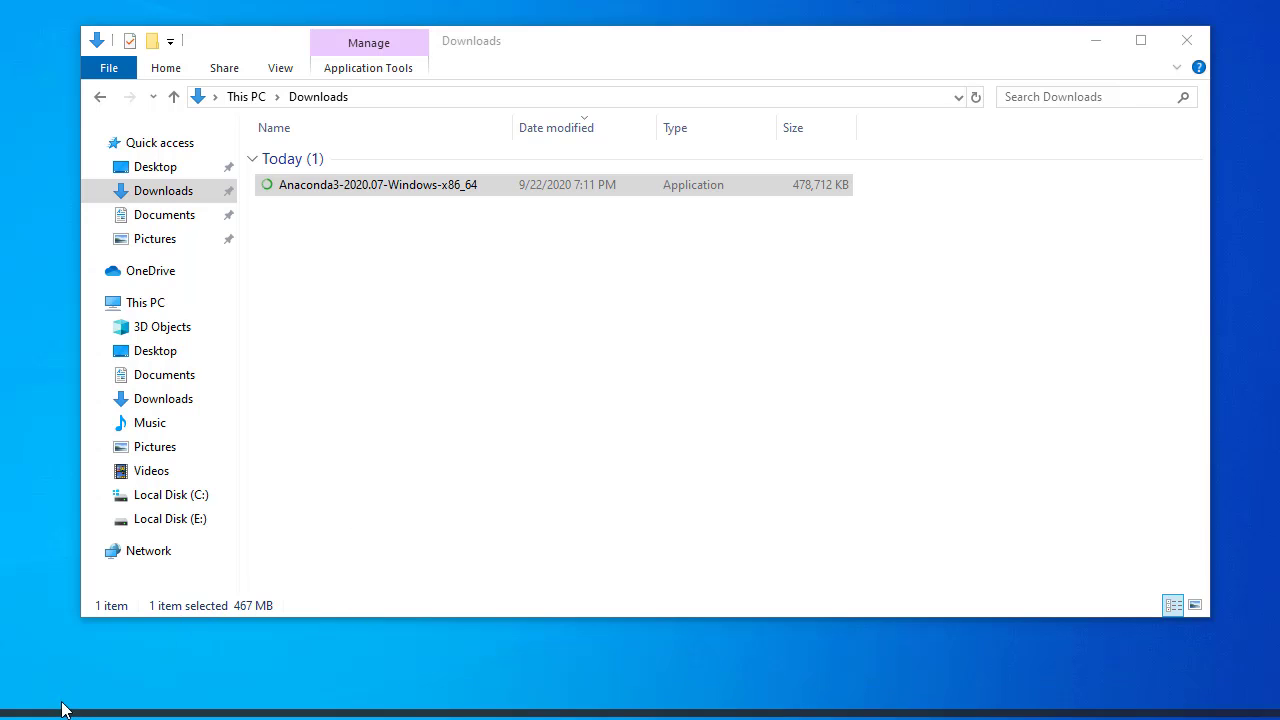
- Search Windows for "anaconda" and open Anaconda Prompt (anaconda3)
mouse_move(83, 713)
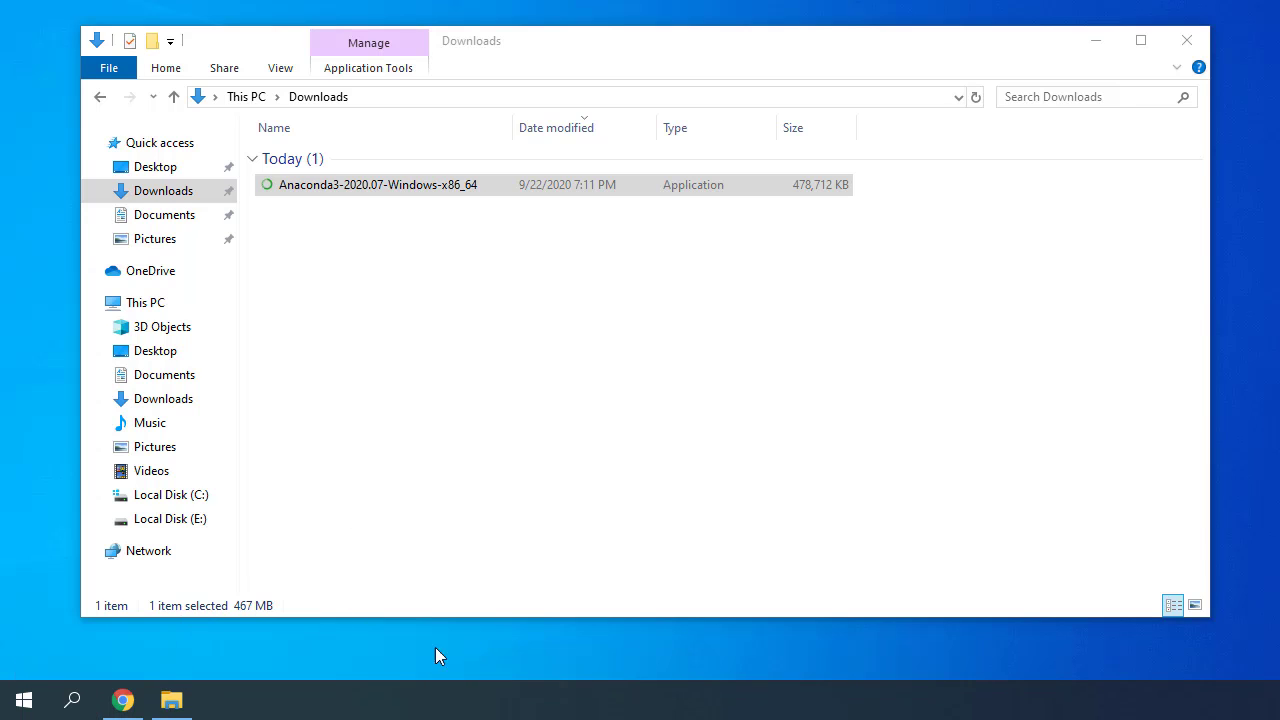
click(75, 702)
text(anaconda)
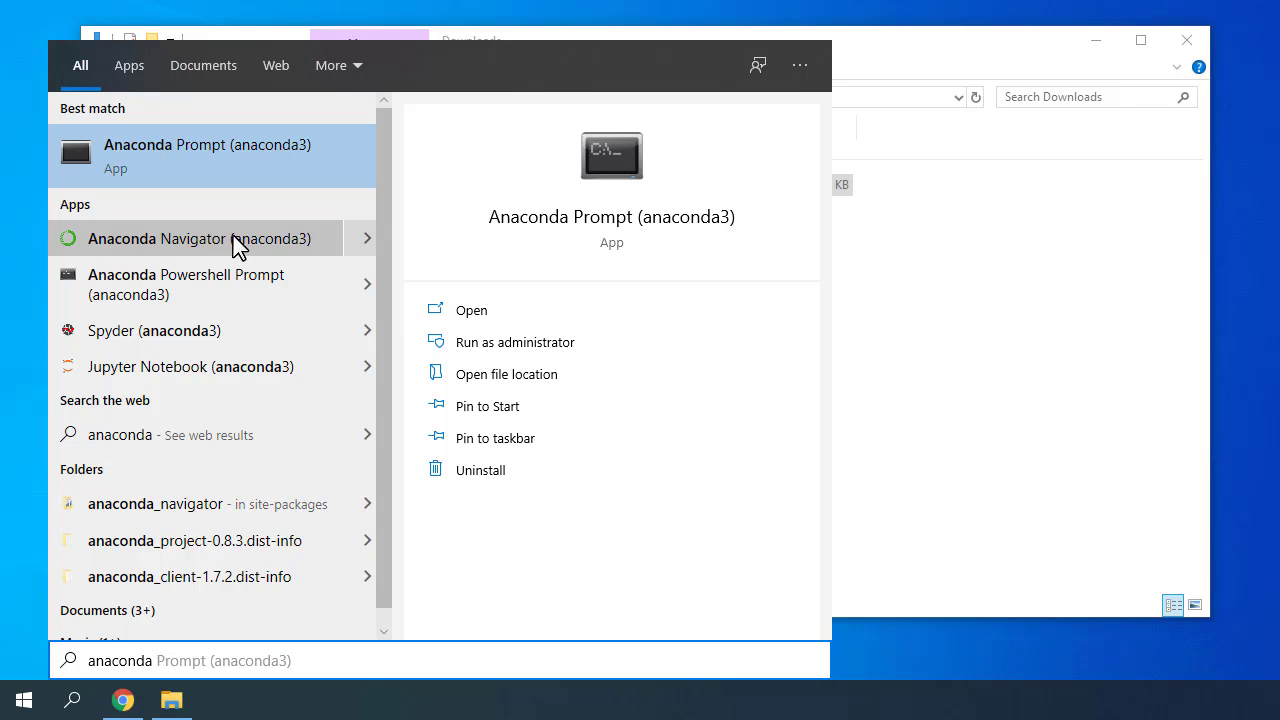
click(211, 154)
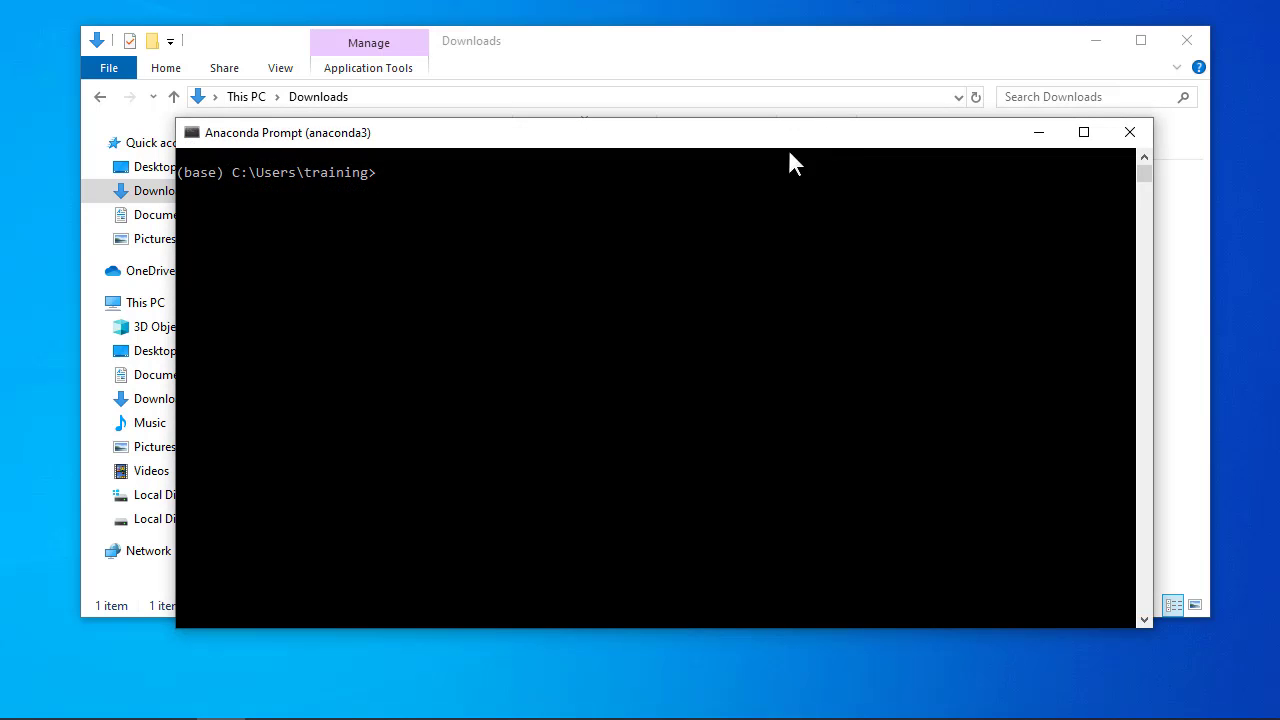
- Open Anaconda Navigator from a Windows search for "anaconda" and launch Jupyter Notebook from the base (root) applications
click(74, 700)
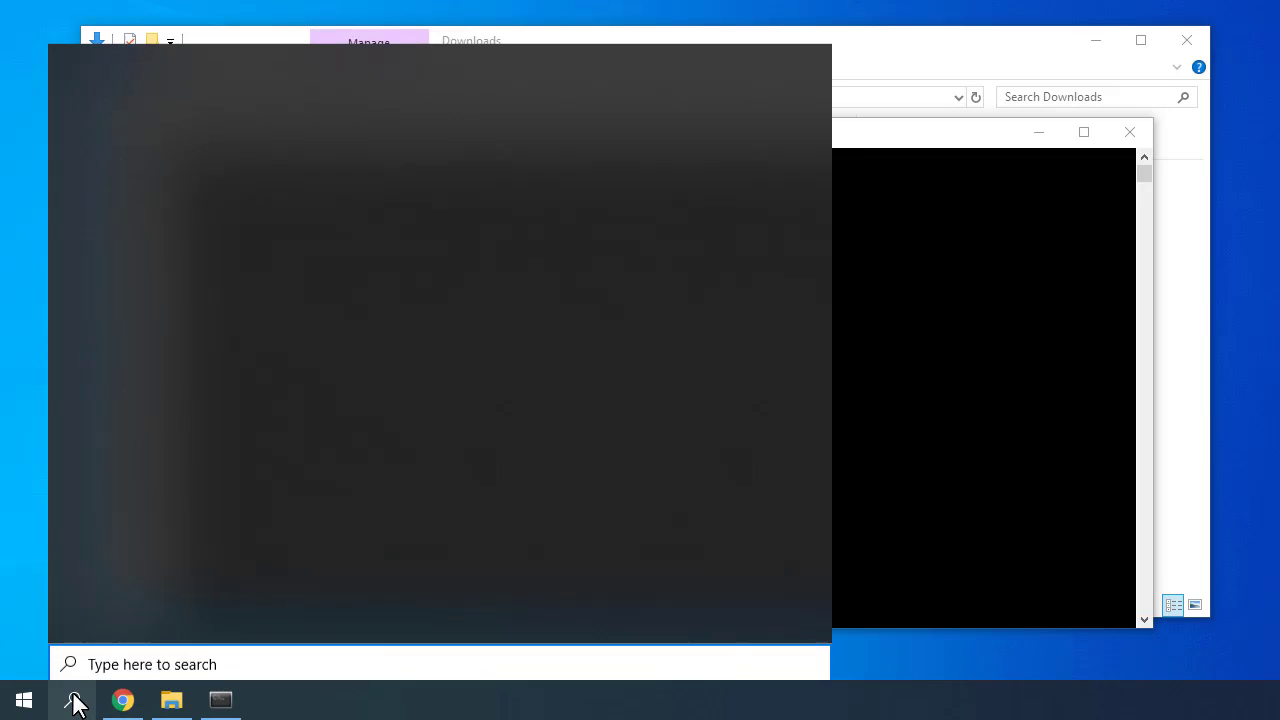
text(anaconda)
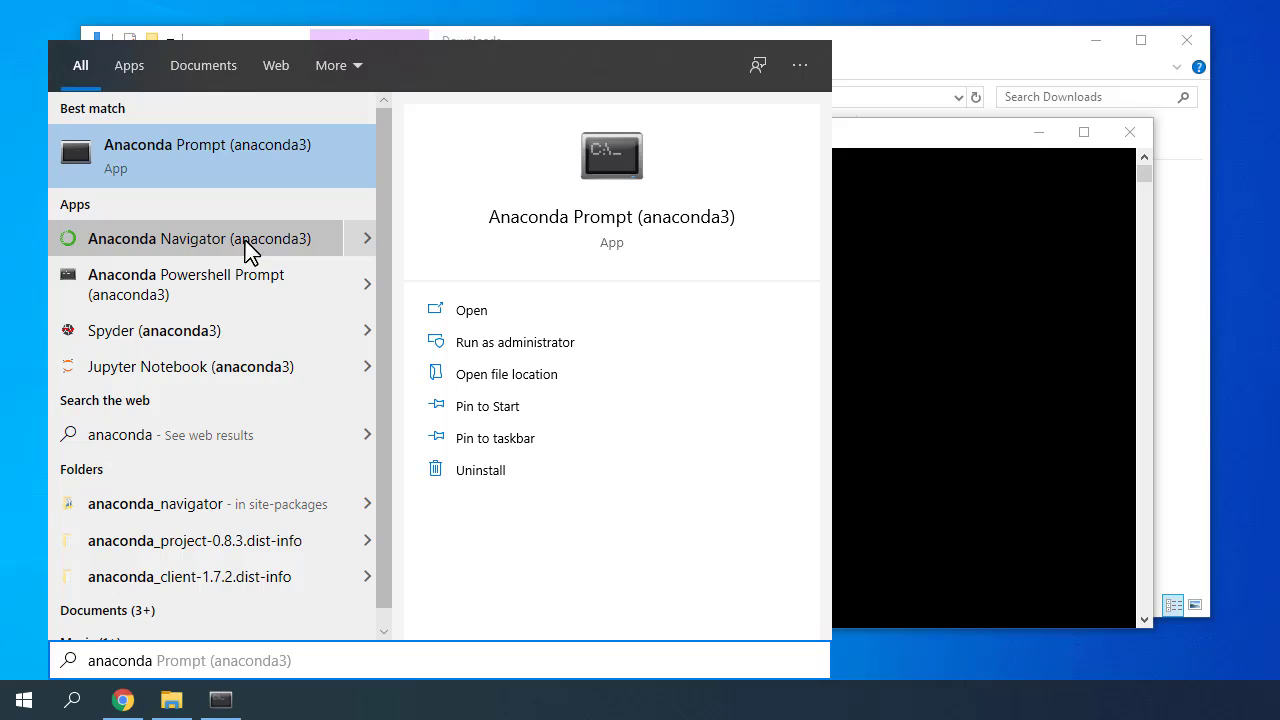
key(Return)
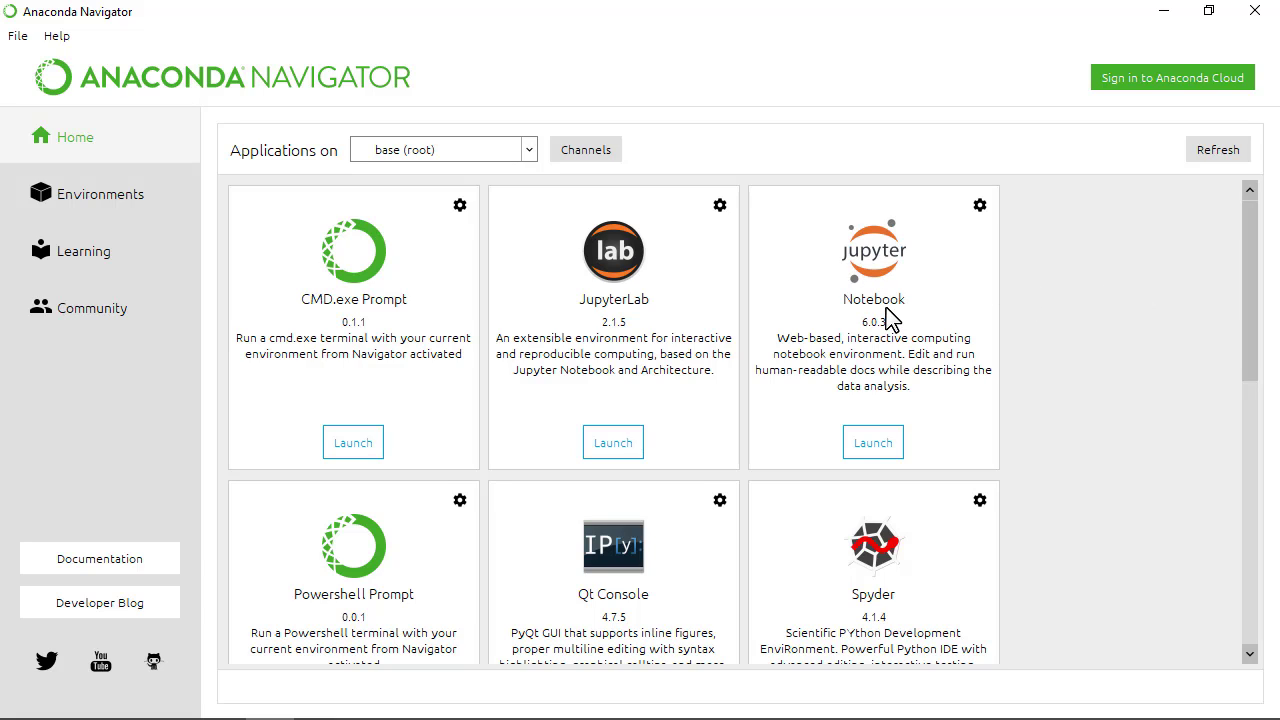
click(876, 444)
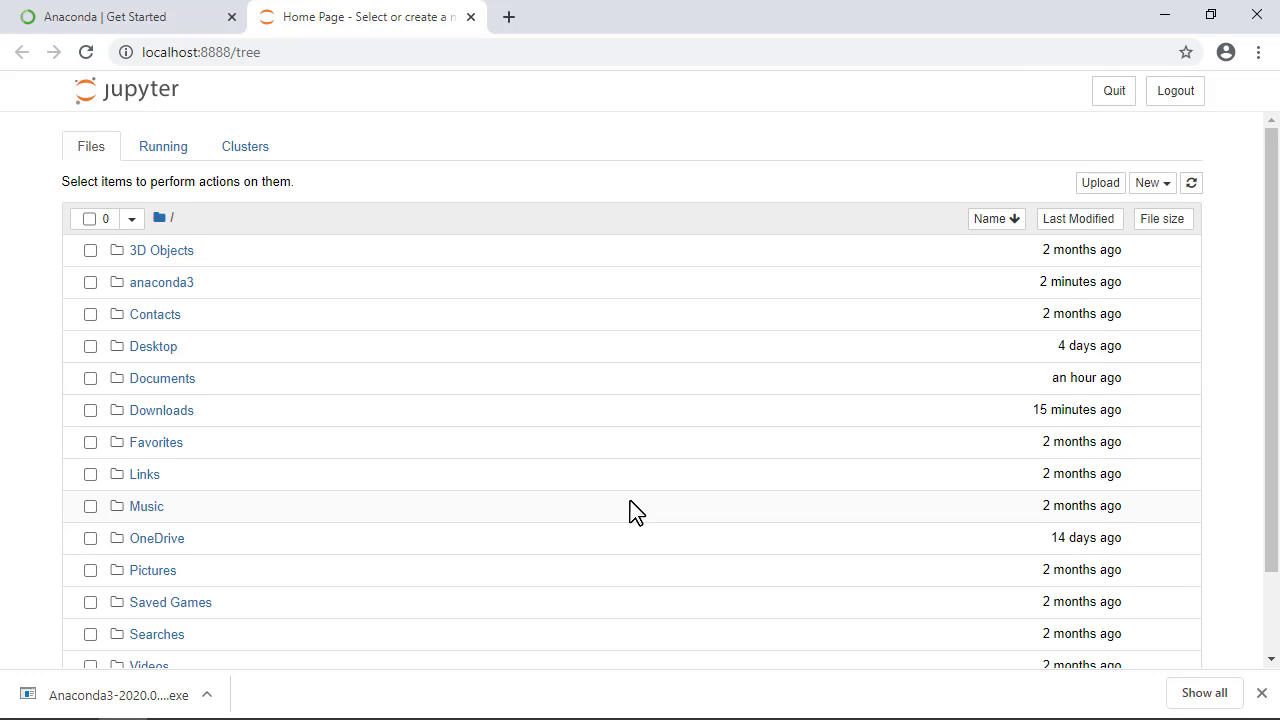
scroll(630, 505, down, 1)
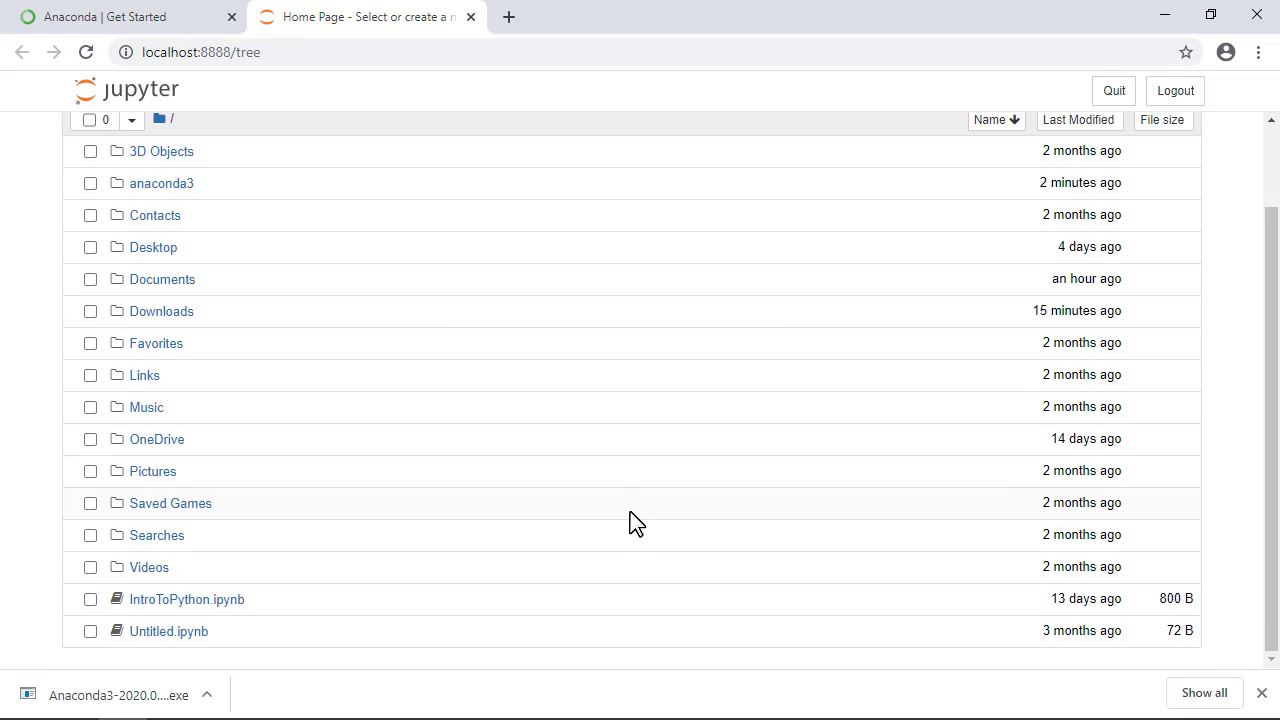